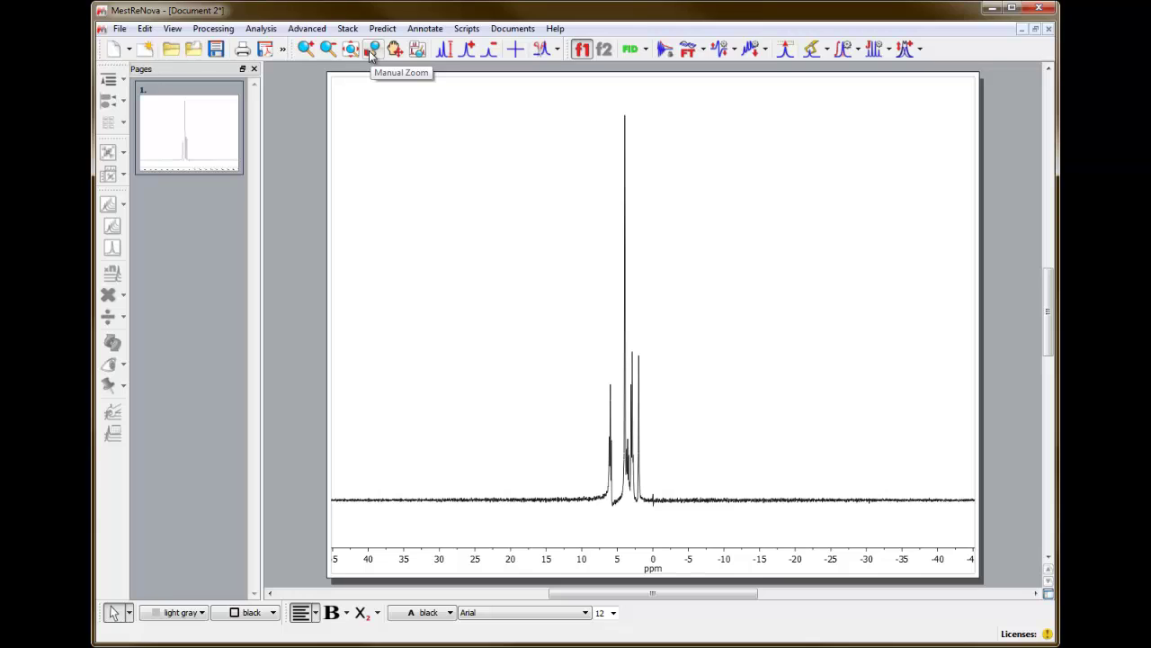
- Activate the Zoom In tool for the spectrum in Document 2
click(308, 51)
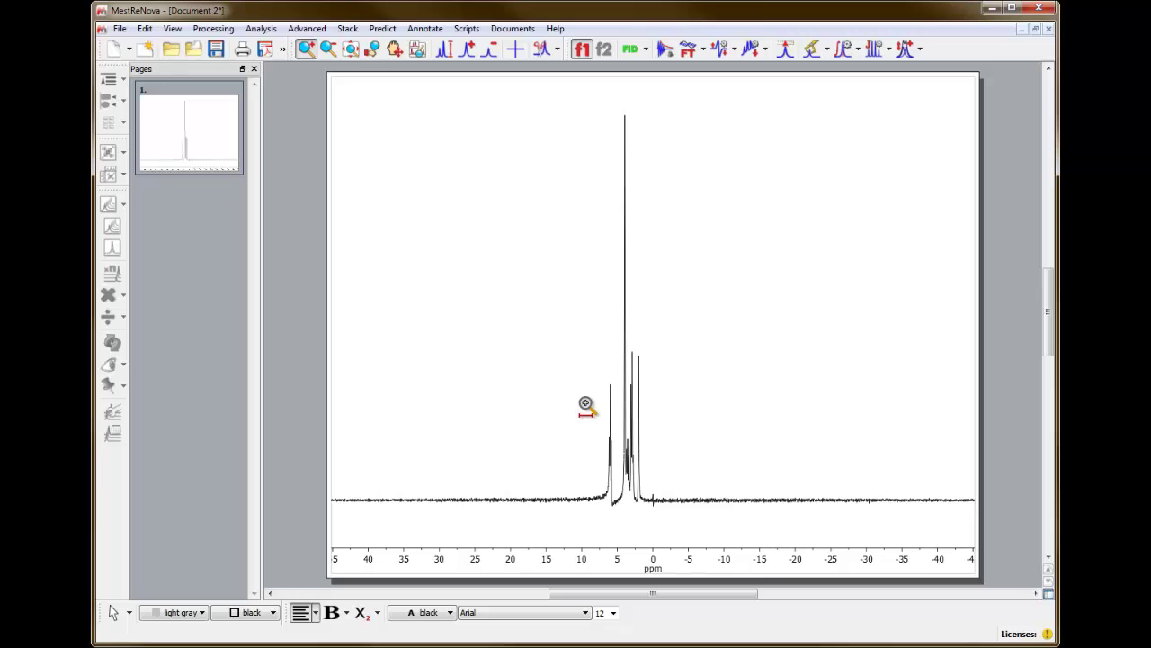
- Magnify the spectrum to the 6.6–1.2 ppm region, then exit zoom mode
click(627, 402)
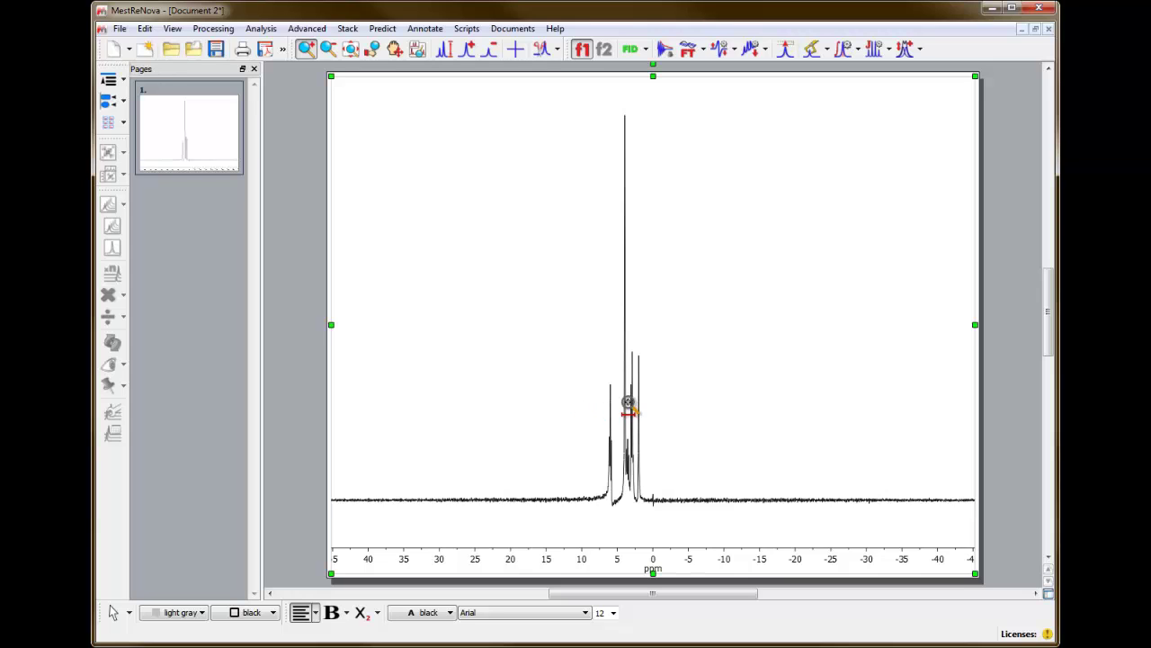
click(628, 402)
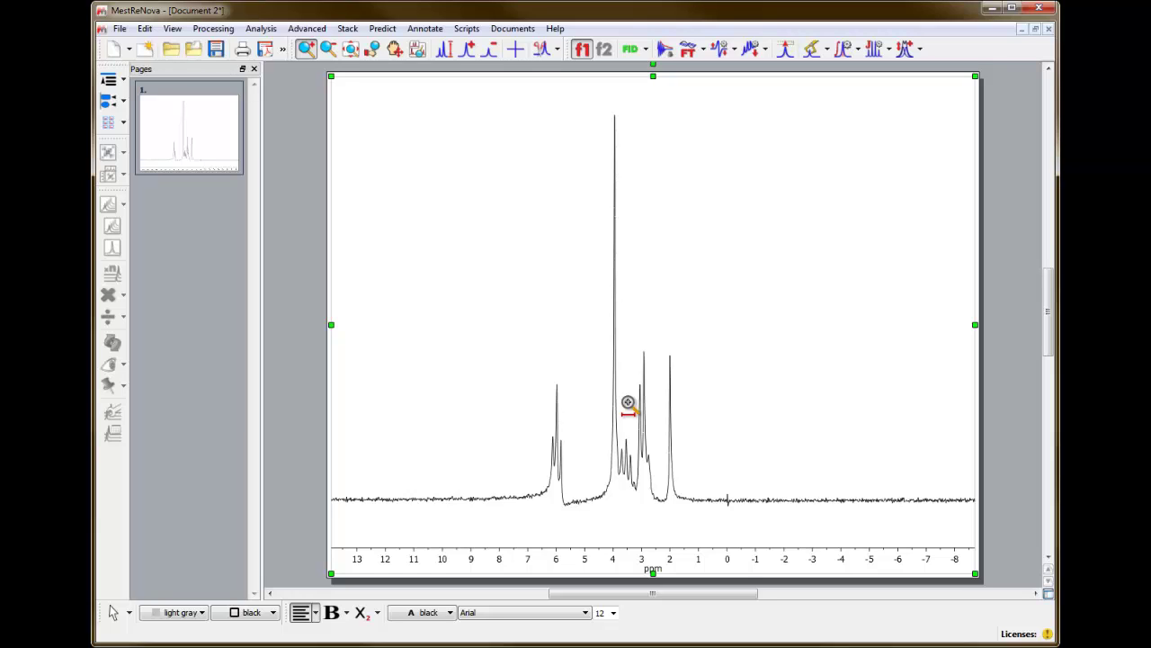
click(628, 402)
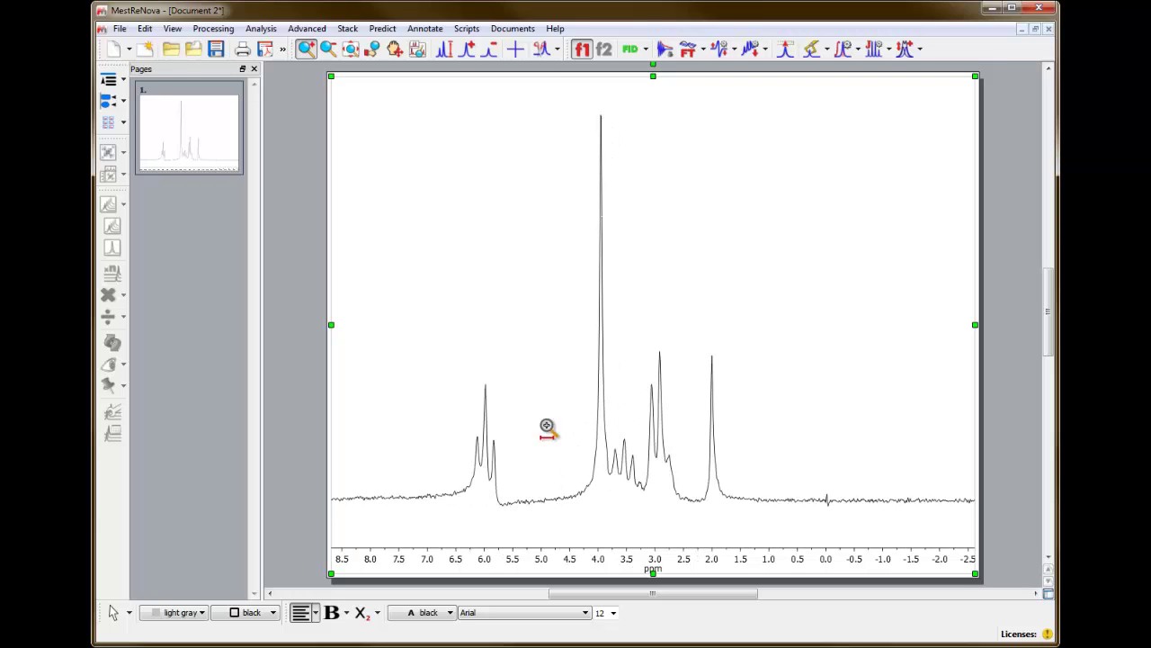
drag(439, 455, 761, 463)
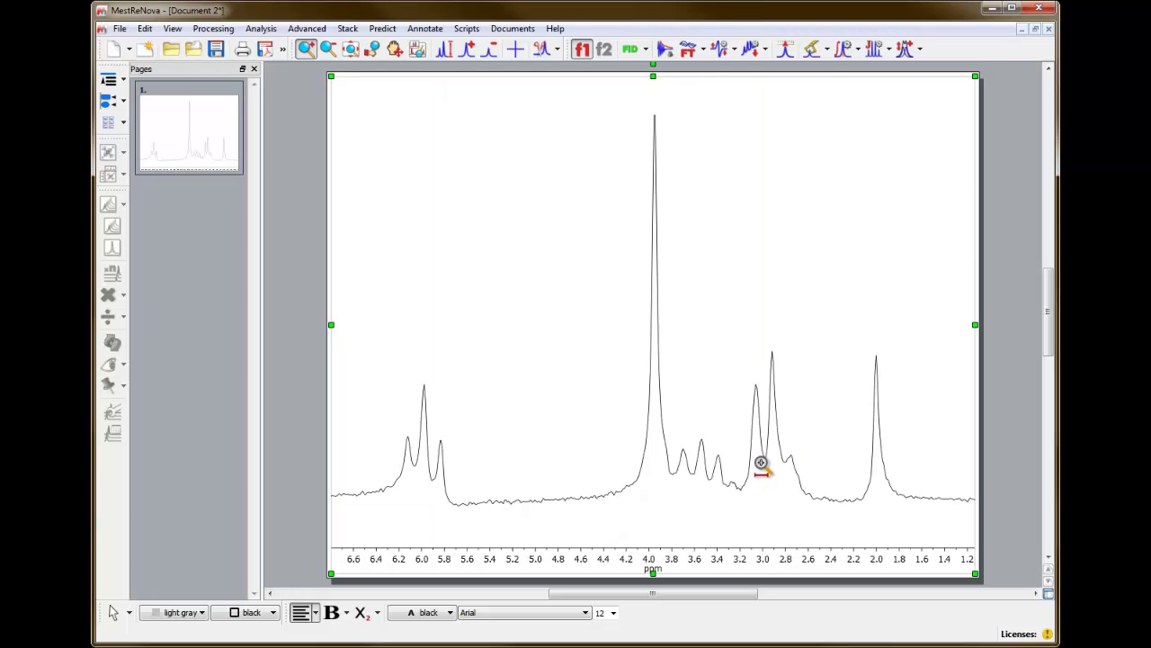
key(Escape)
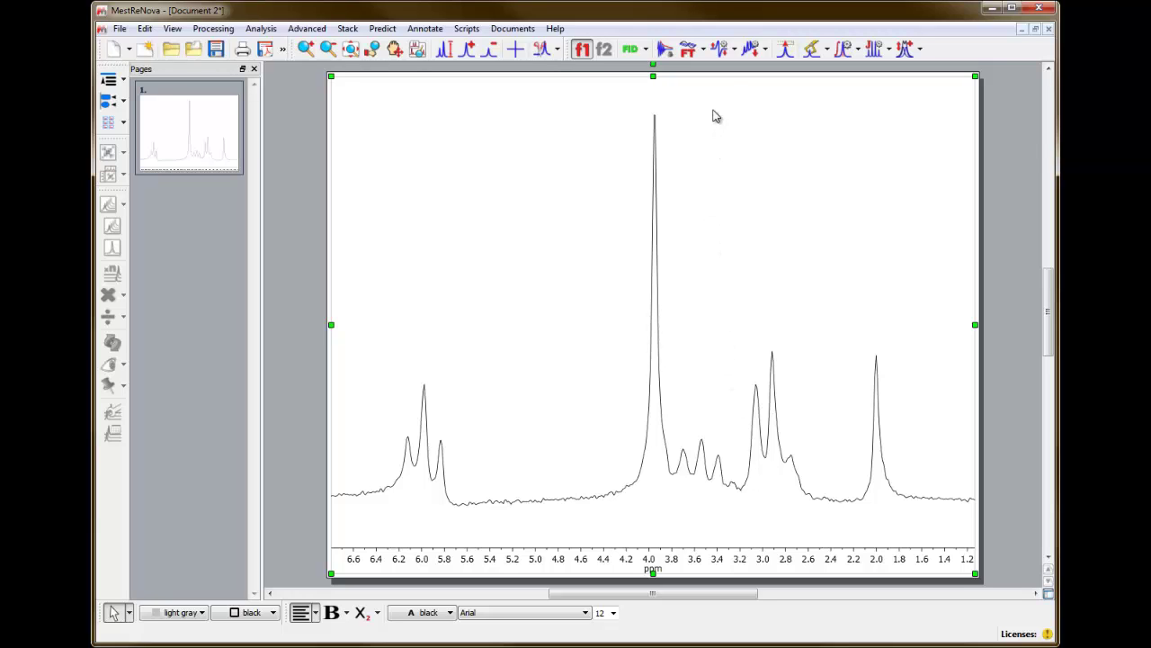
- Show the Fourier Transform dropdown of FID processing operations
click(703, 53)
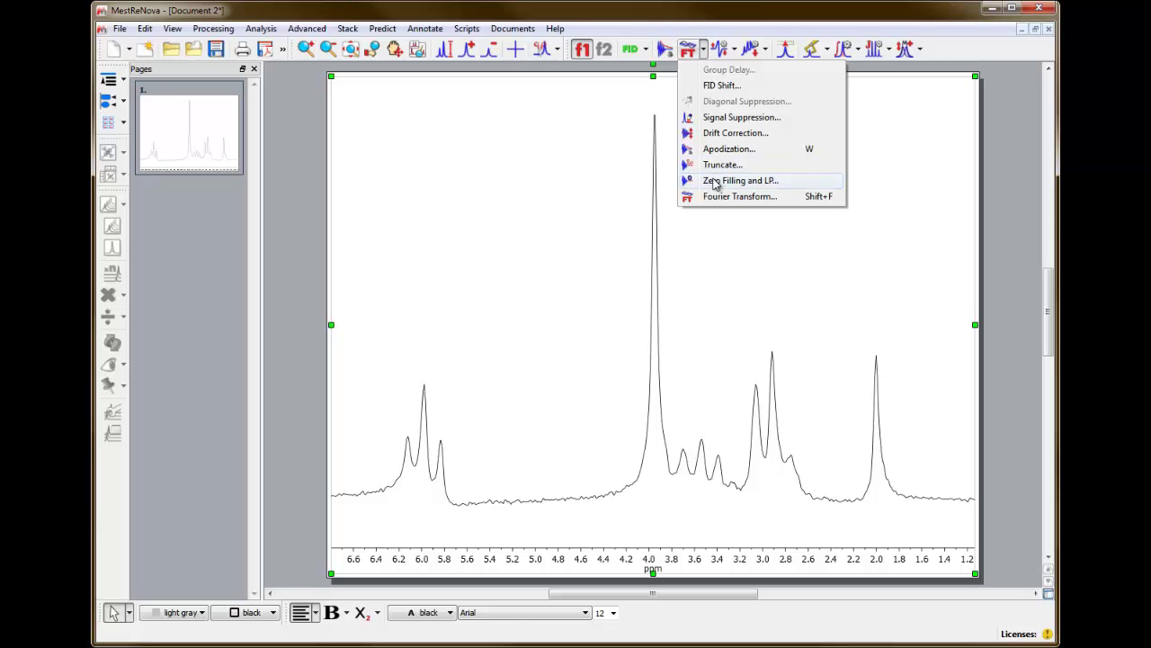
- Open the Zero Filling and LP settings for the spectrum
click(716, 183)
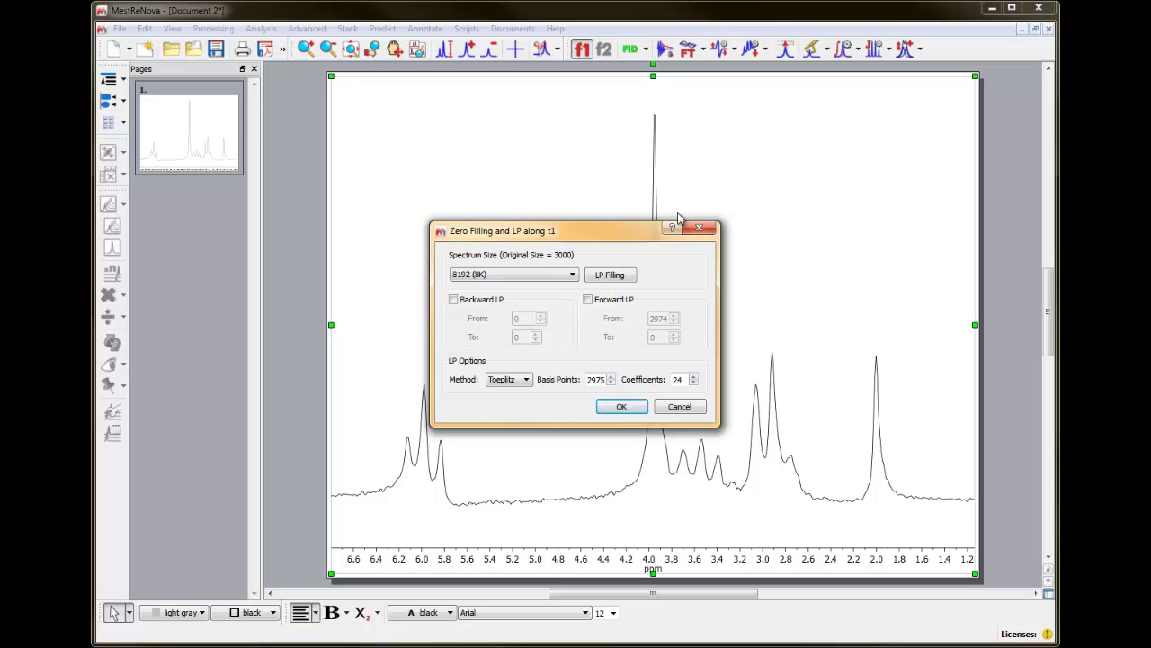
- Change the zero-filled spectrum size from 8192 to 32768 (32K) points
click(573, 275)
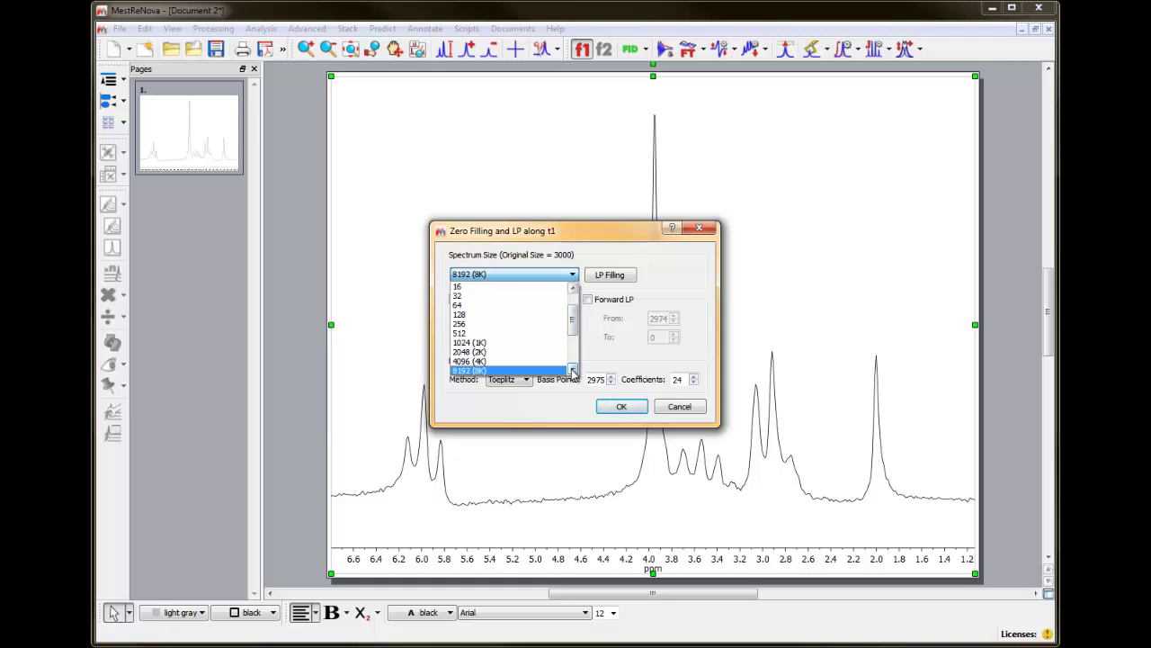
click(572, 369)
click(573, 370)
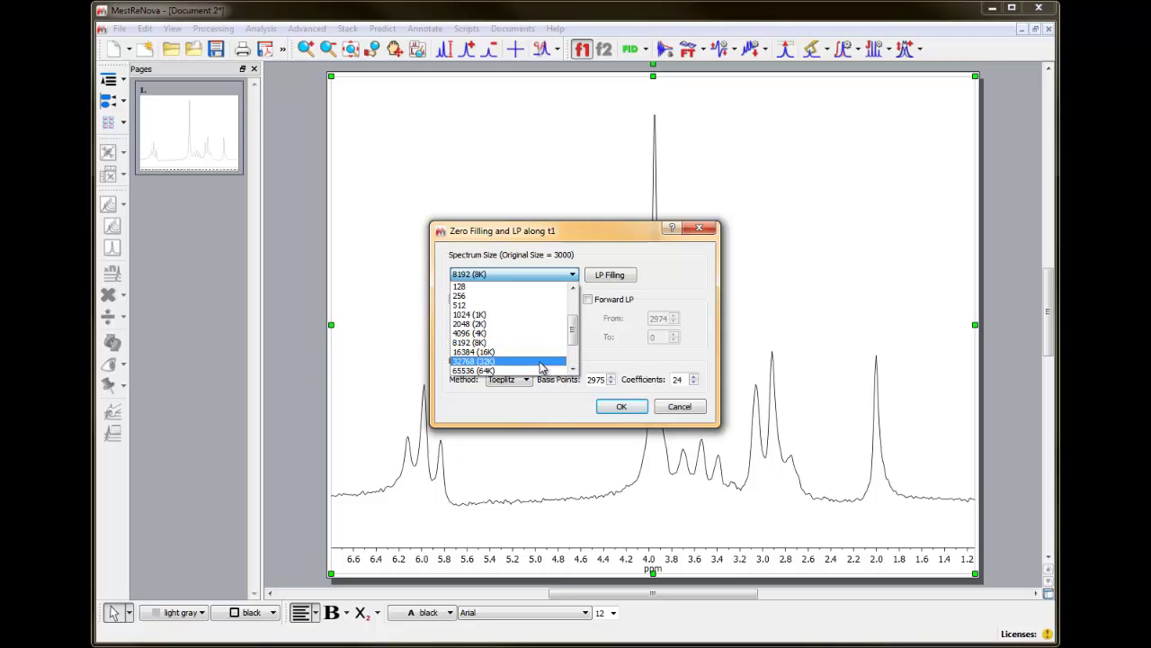
click(542, 360)
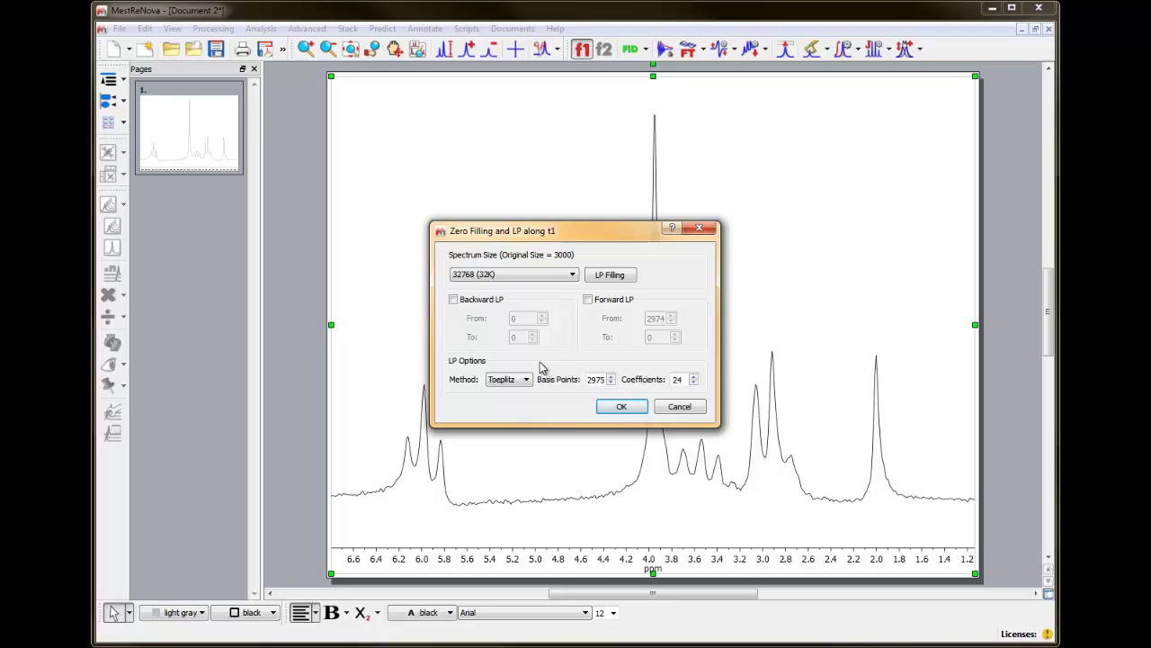
- Enable Forward LP filling from point 3000 to 32767
click(617, 275)
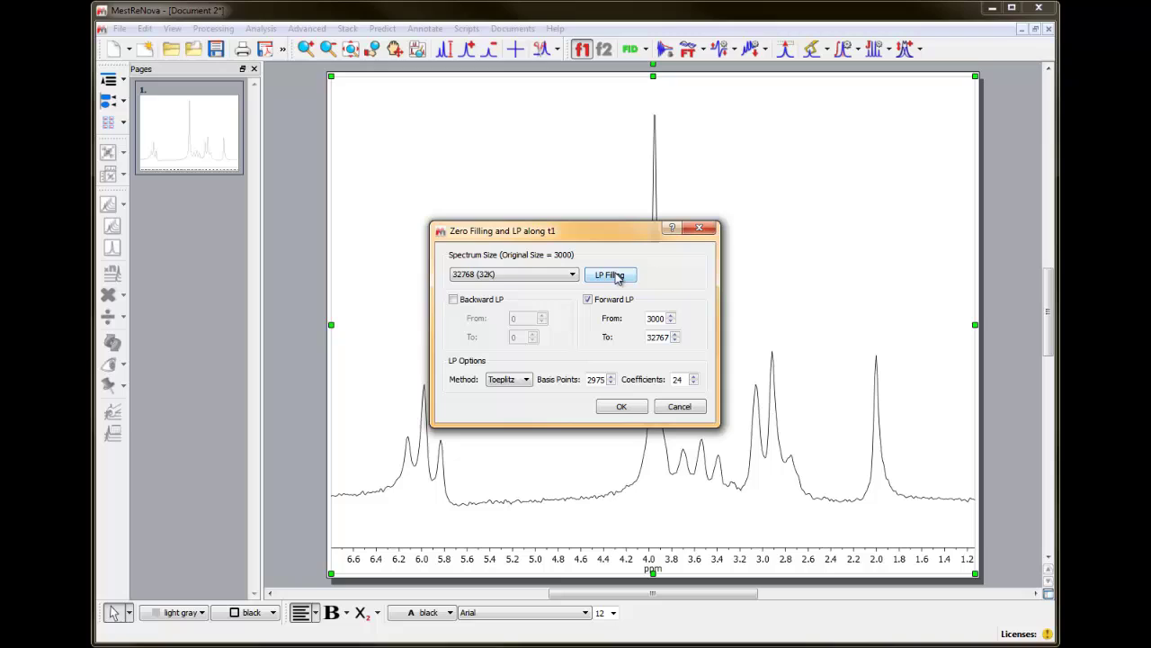
- Apply the 32K zero filling with forward prediction and fit the spectrum to height
click(623, 409)
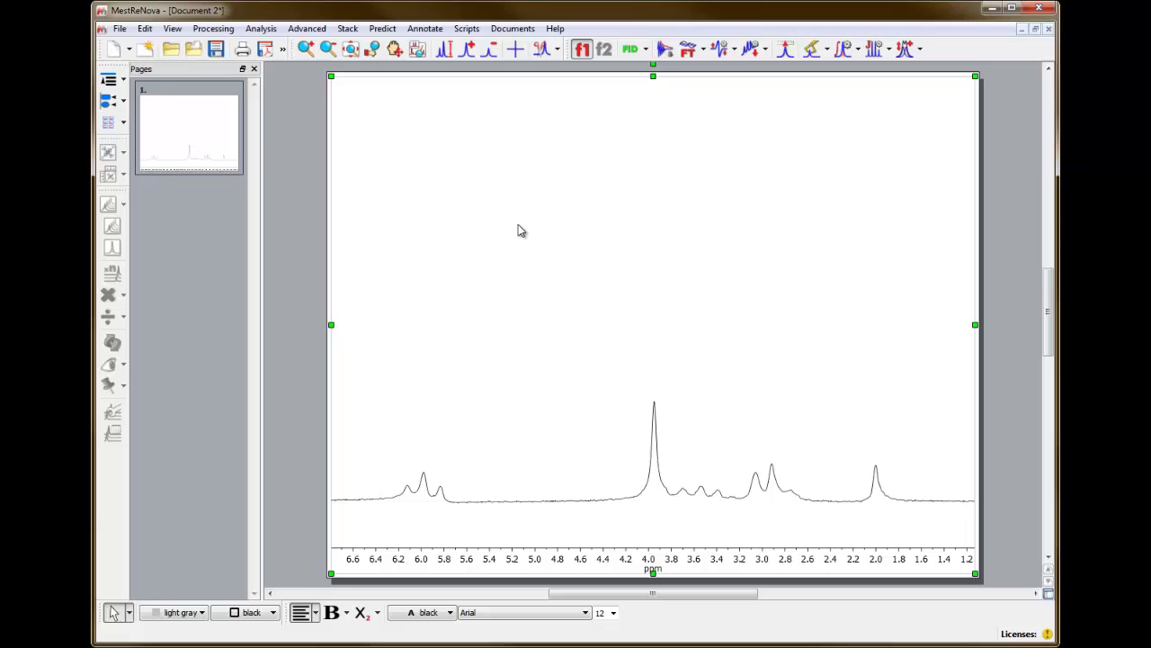
click(445, 54)
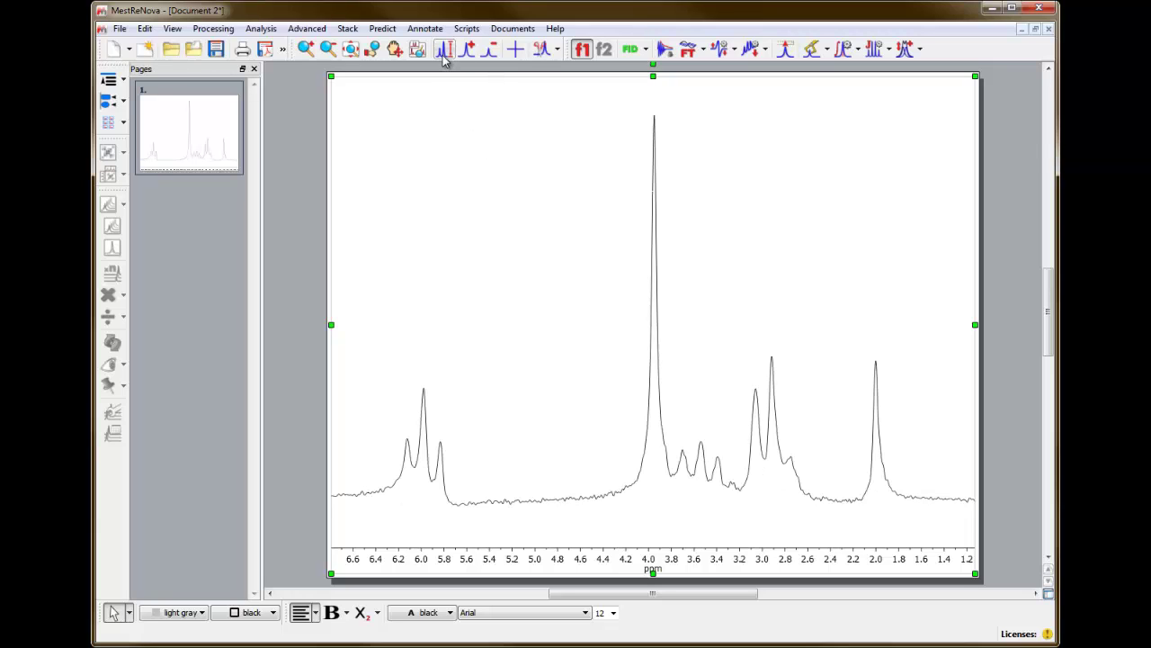